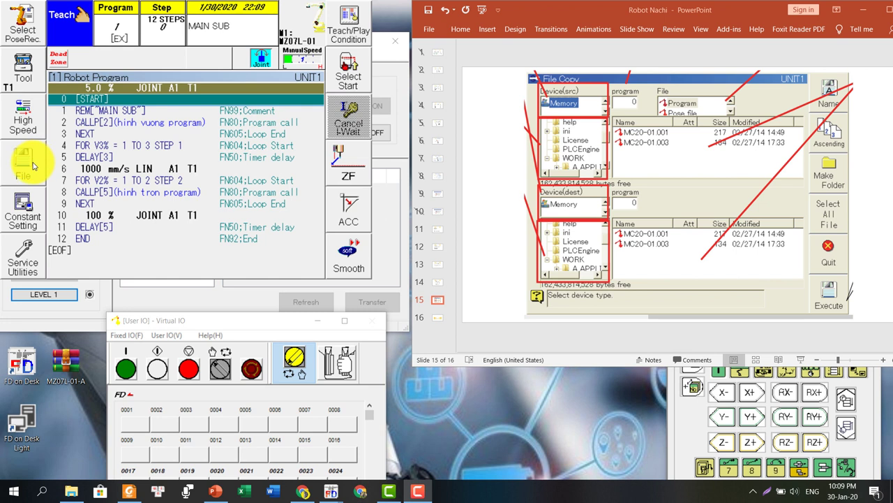
# Step: Open File Backup, choose the WORK folder in Memory as the source, and set the Hard Disk root as the destination
pyautogui.click(32, 165)
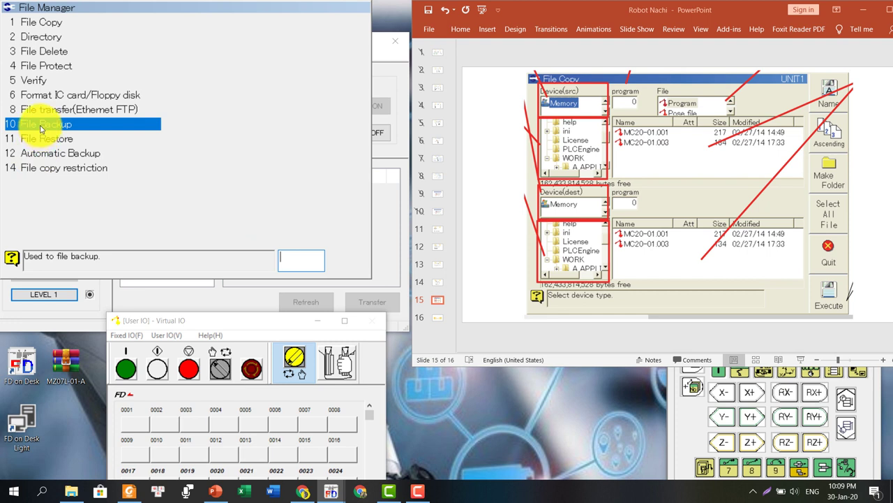
pyautogui.click(40, 129)
pyautogui.click(58, 95)
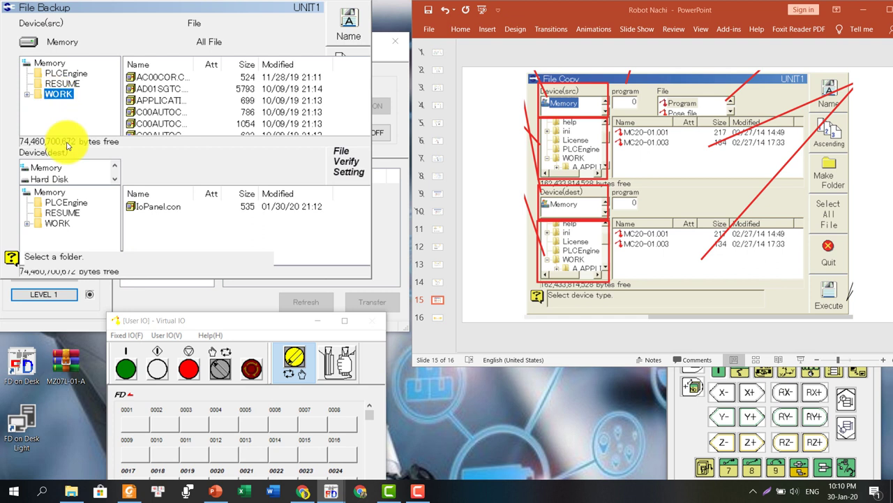
pyautogui.click(115, 178)
pyautogui.click(57, 170)
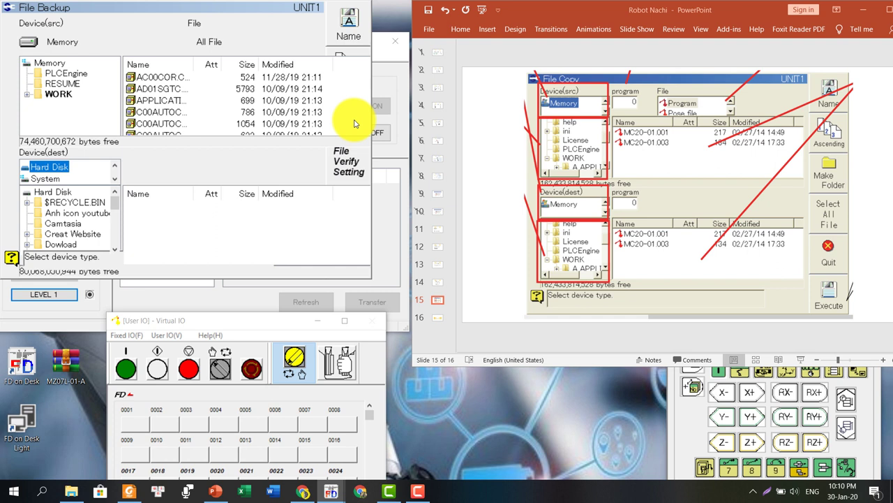
pyautogui.click(54, 193)
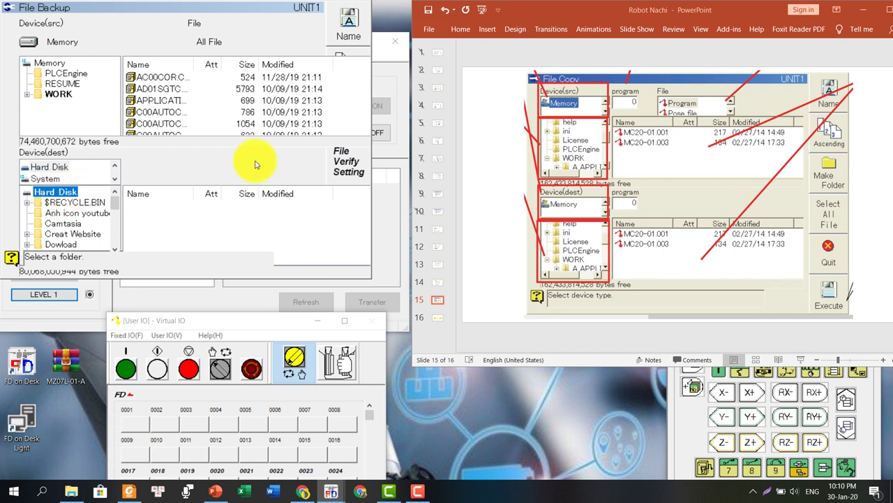
# Step: Create a folder named BACKUPDATA on the Hard Disk destination
pyautogui.click(348, 123)
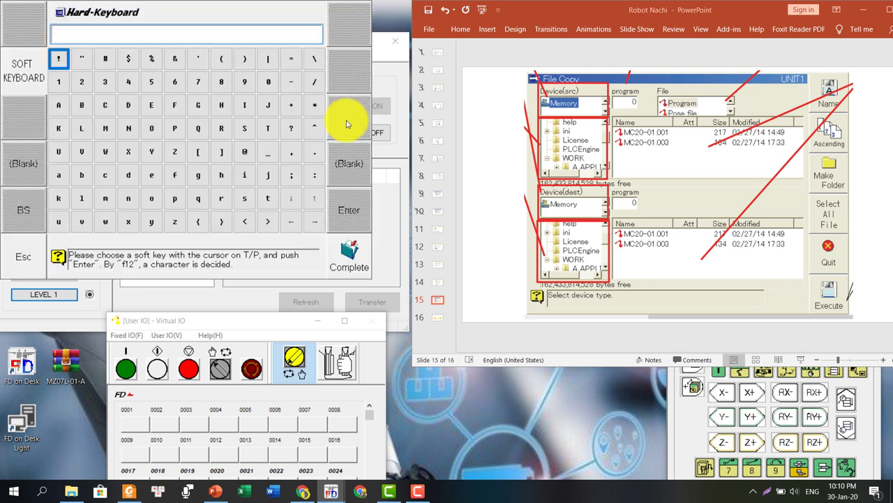
pyautogui.write('Ba')
pyautogui.press('BackSpace')
pyautogui.press('BackSpace')
pyautogui.press('BackSpace')
pyautogui.write('BACKUPDATA')
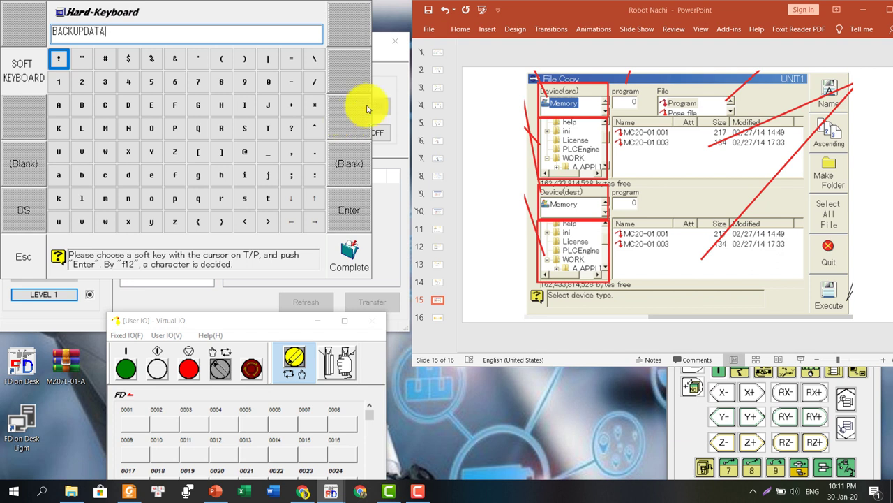
pyautogui.click(351, 257)
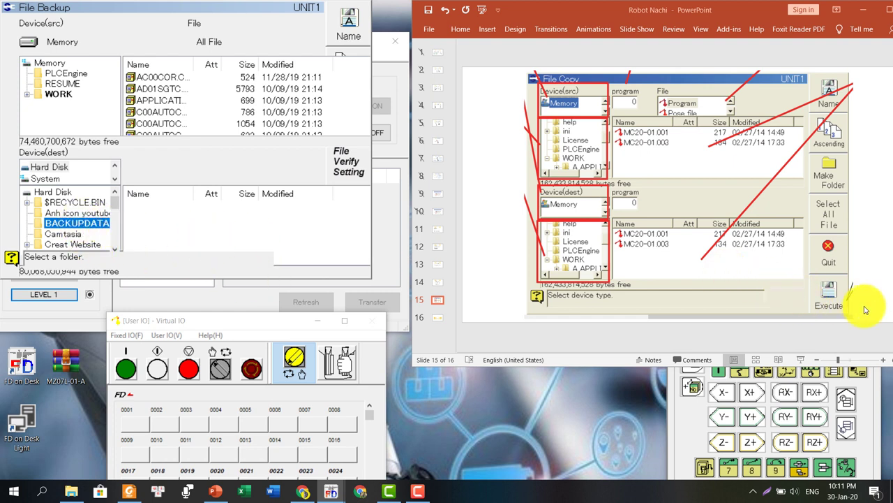
# Step: Run the backup of WORK into the BACKUPDATA folder and return to the robot program screen
pyautogui.press('F12')
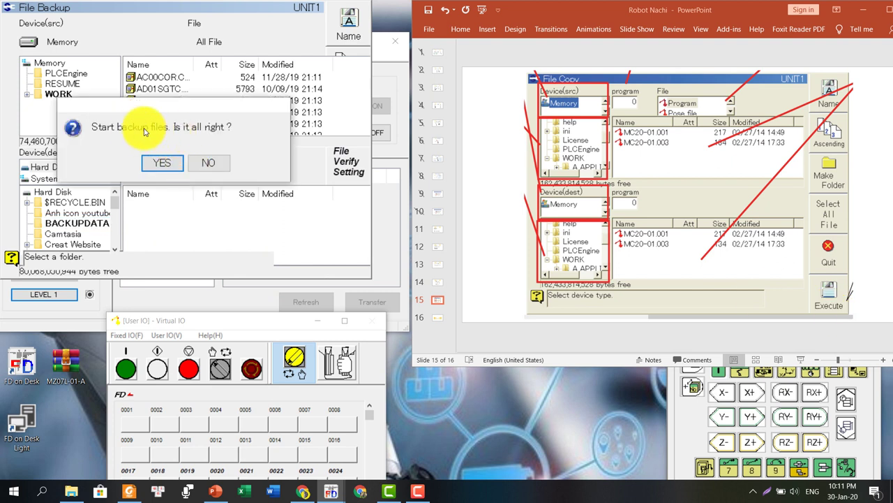
pyautogui.click(163, 165)
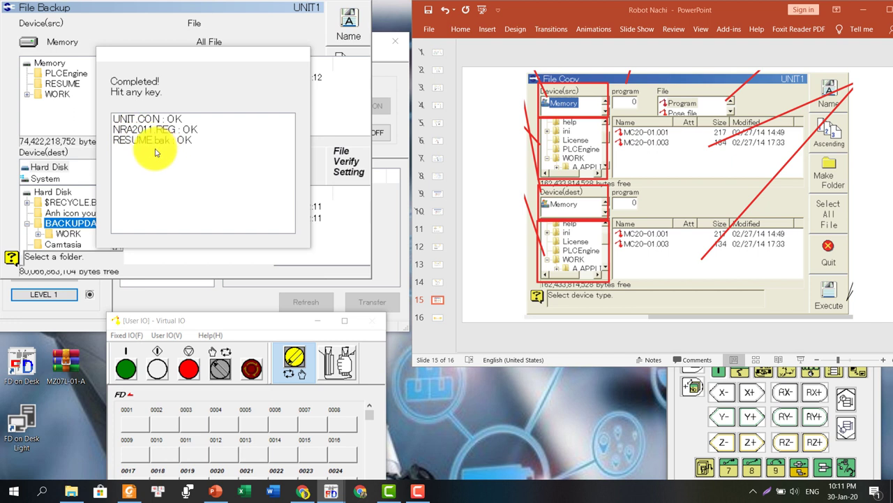
pyautogui.click(156, 152)
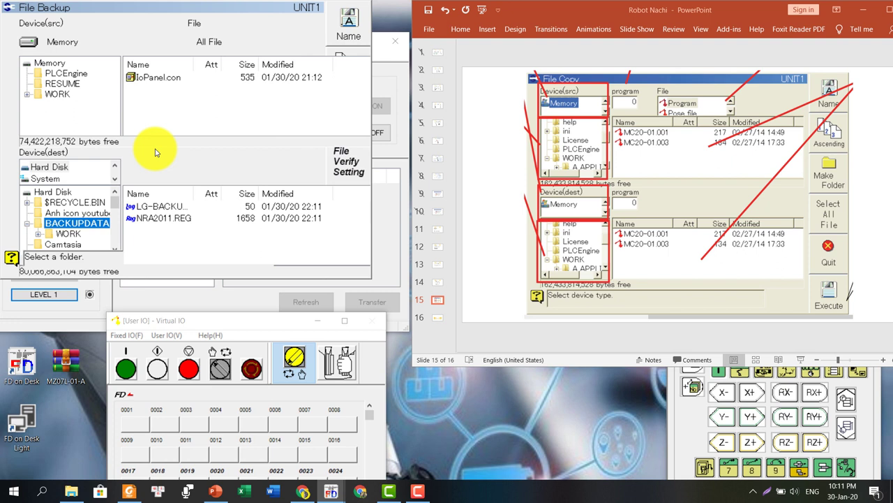
pyautogui.press('Escape')
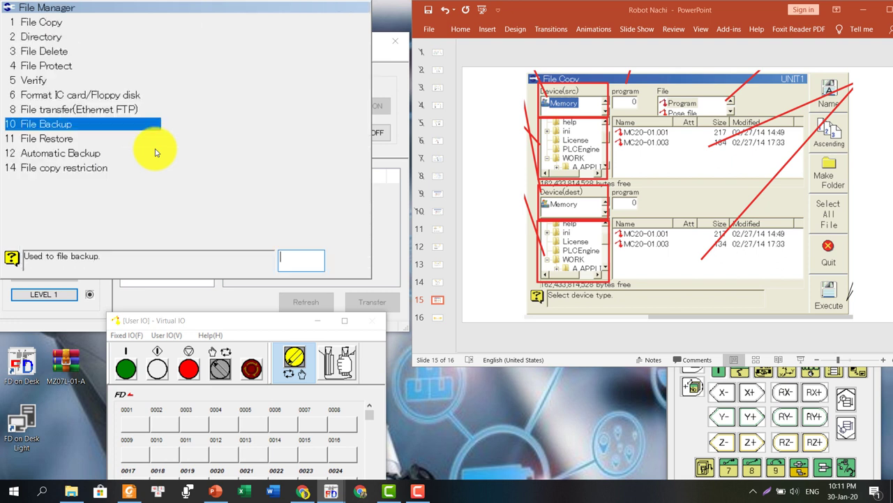
pyautogui.press('Escape')
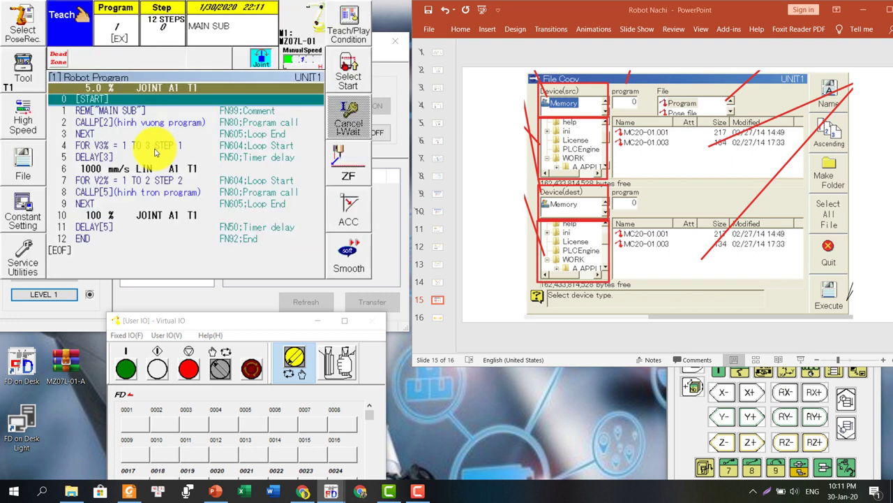
# Step: Switch to File Explorer and examine the backed-up files in BACKUPDATA, including the WORK and PROGRAM subfolders
pyautogui.hotkey('alt', 'Tab')
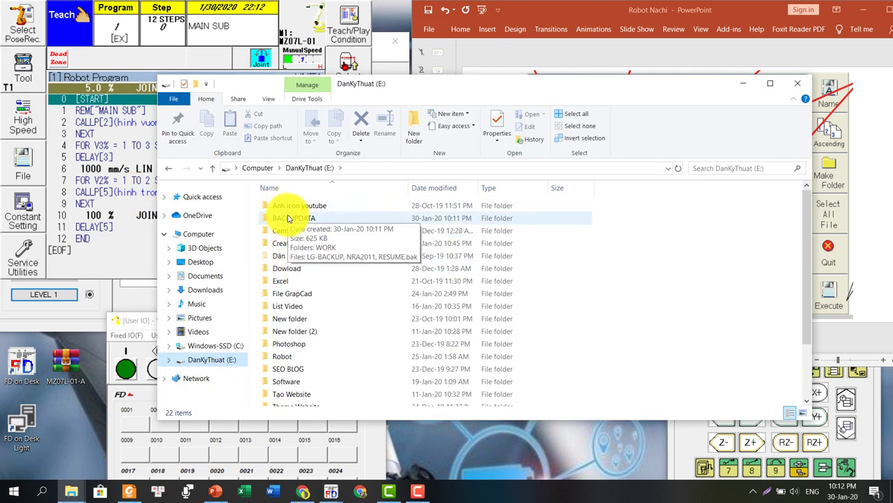
pyautogui.doubleClick(288, 218)
pyautogui.doubleClick(294, 205)
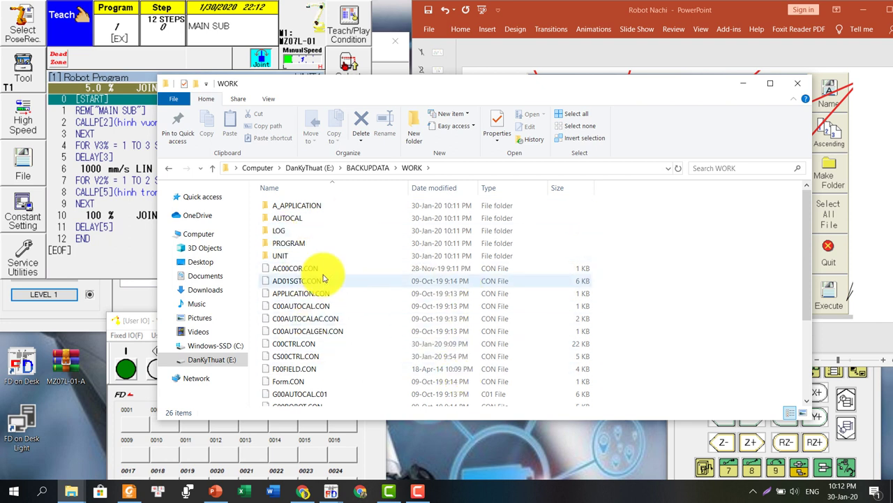
pyautogui.click(292, 242)
pyautogui.doubleClick(291, 241)
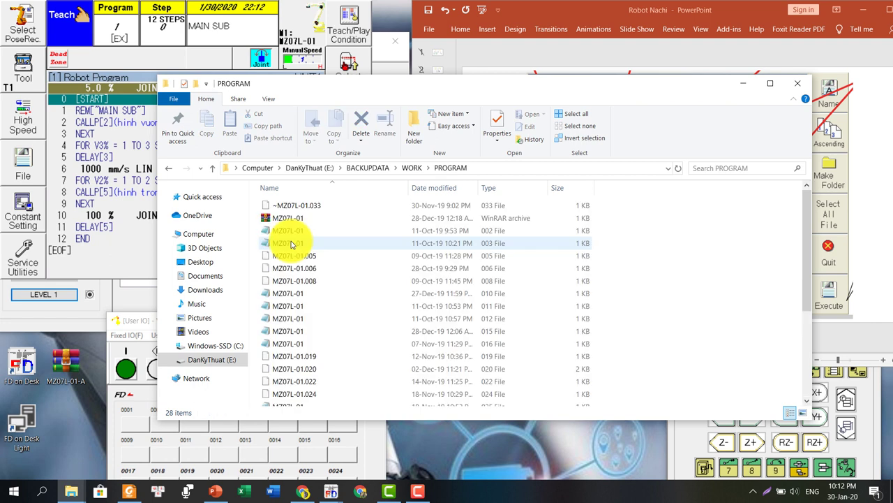
pyautogui.scroll(-4, 328, 302)
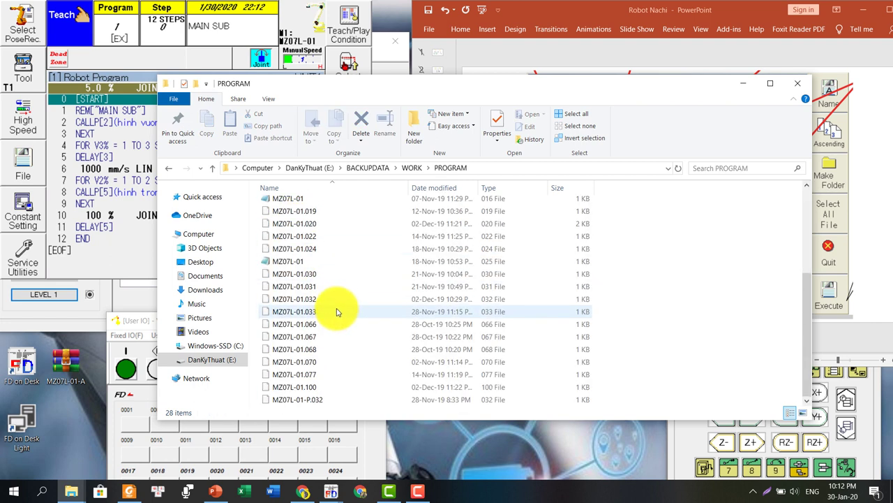
pyautogui.scroll(4, 336, 312)
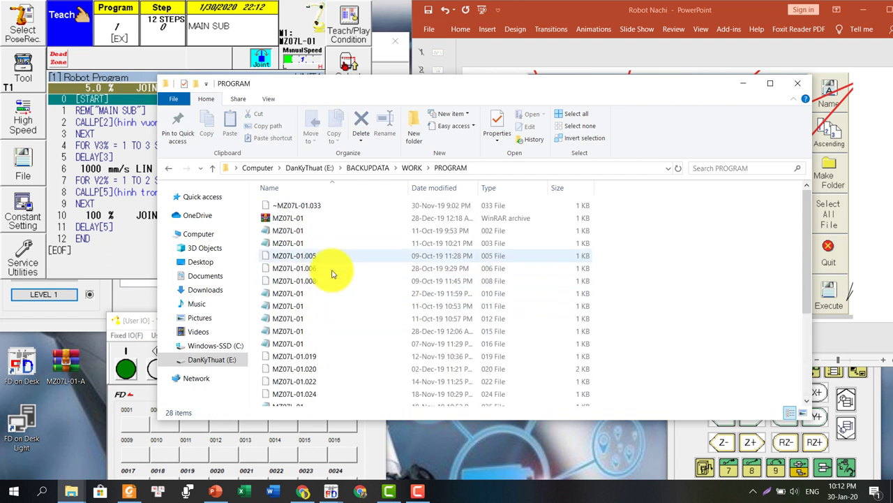
pyautogui.click(168, 168)
pyautogui.click(168, 168)
pyautogui.click(168, 167)
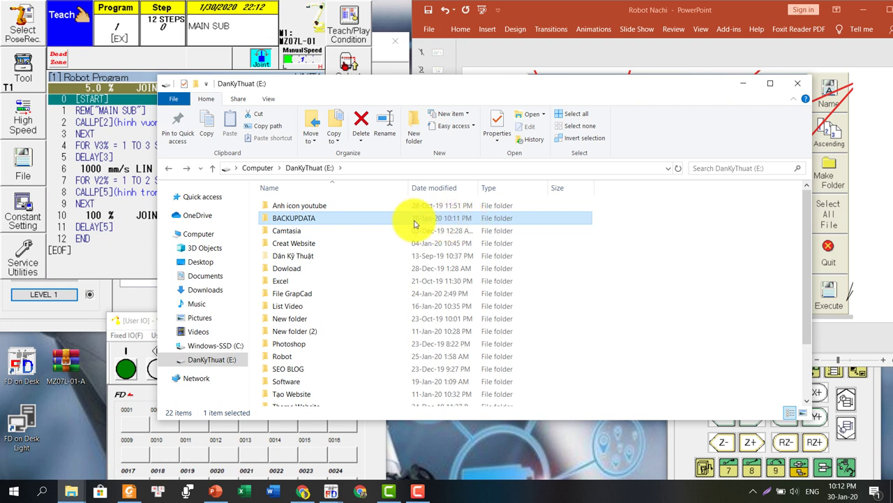
pyautogui.moveTo(304, 222)
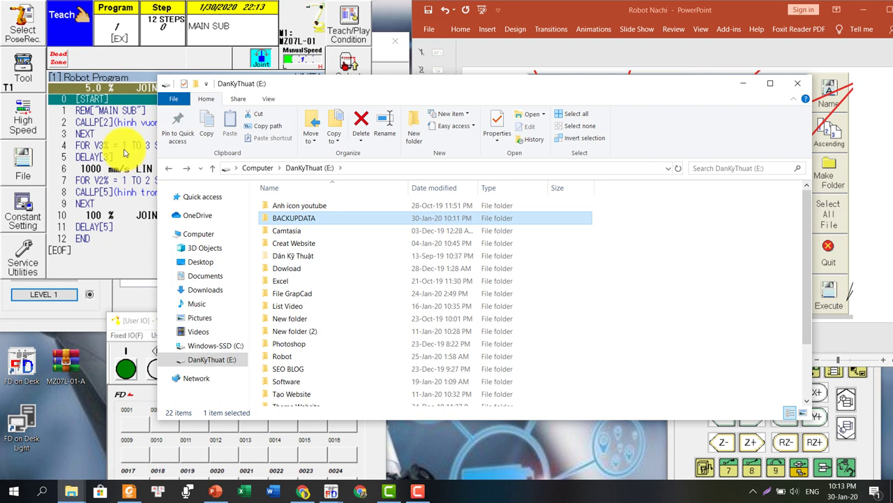
# Step: Switch to FDonDeskMenu, power off the LEVEL 1 controller, and power on the LEVEL2 controller
pyautogui.click(124, 152)
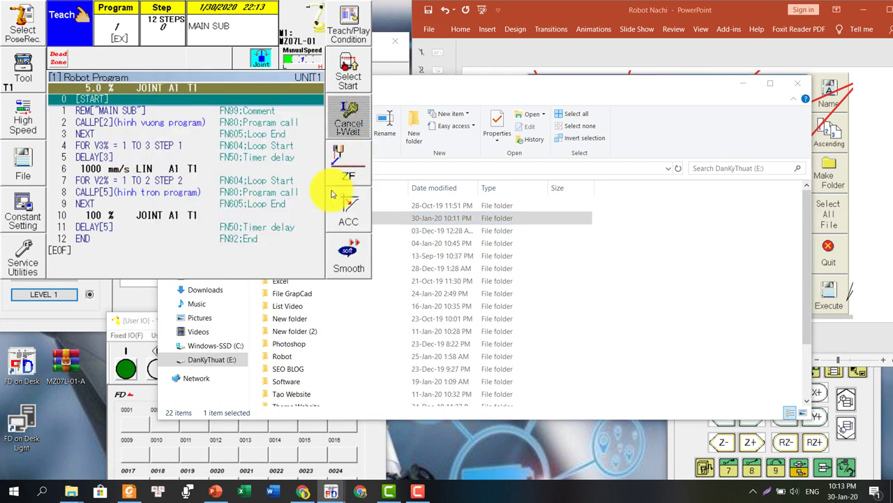
pyautogui.click(142, 299)
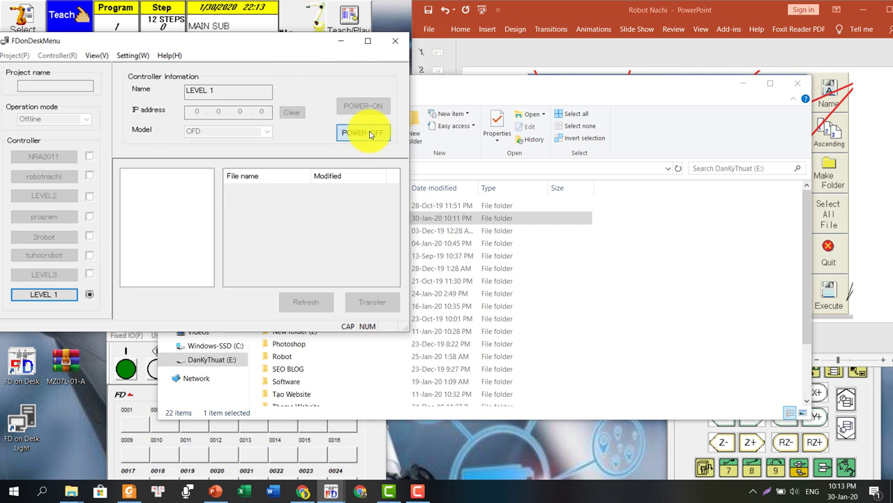
pyautogui.click(371, 134)
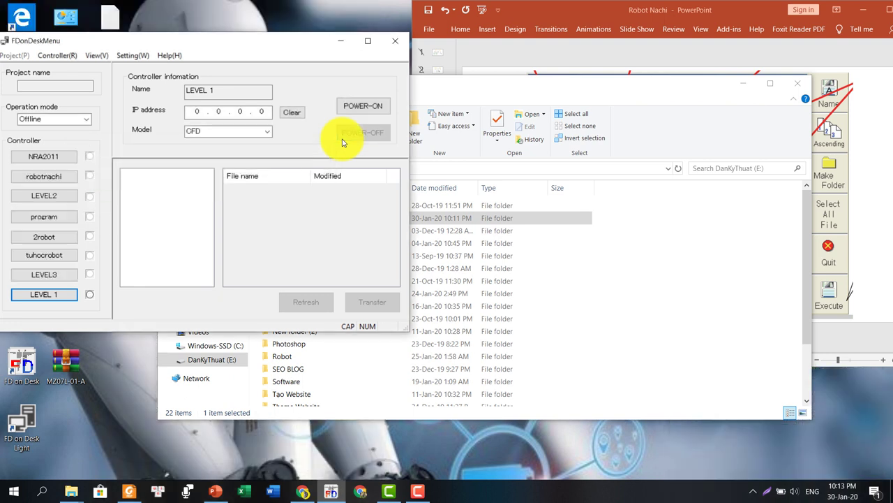
pyautogui.click(41, 198)
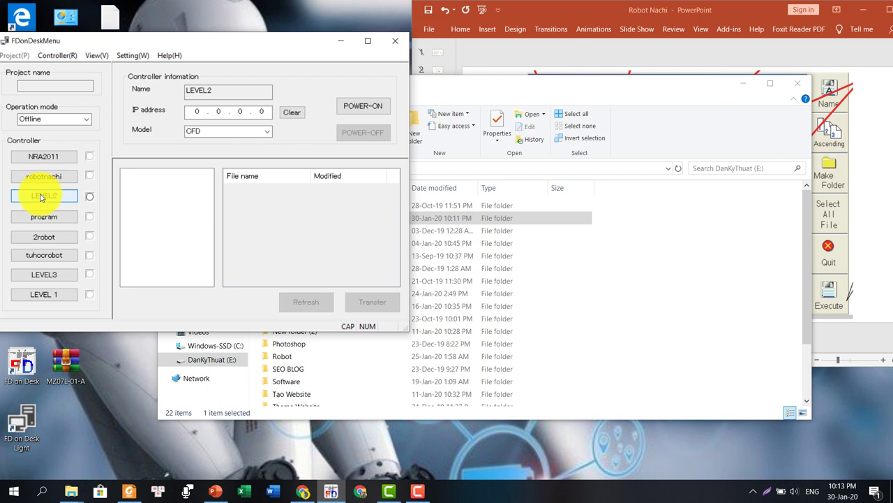
pyautogui.click(377, 106)
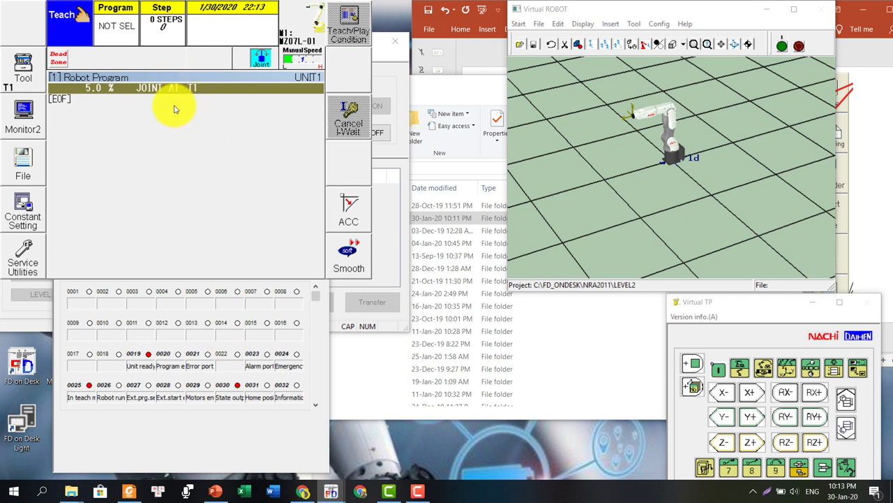
# Step: Call function 314 and enter the operator password to change the operator class from BEGINNER
pyautogui.click(113, 27)
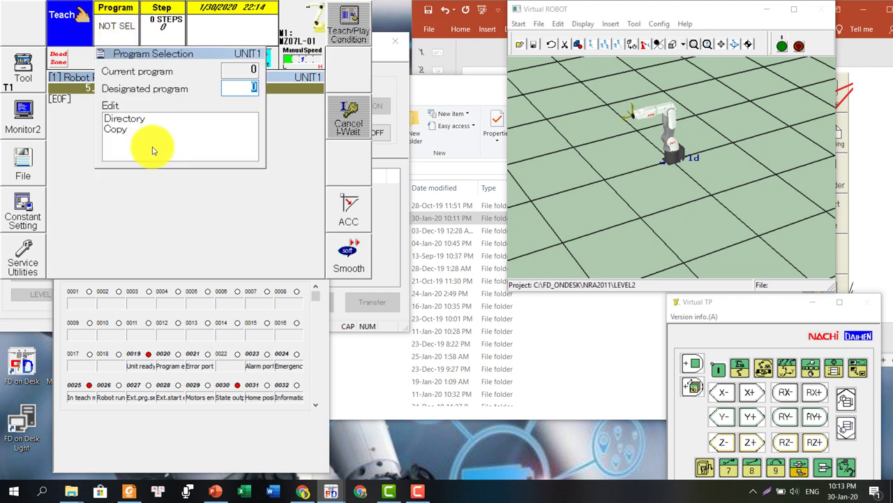
pyautogui.click(115, 39)
pyautogui.write('314')
pyautogui.press('Return')
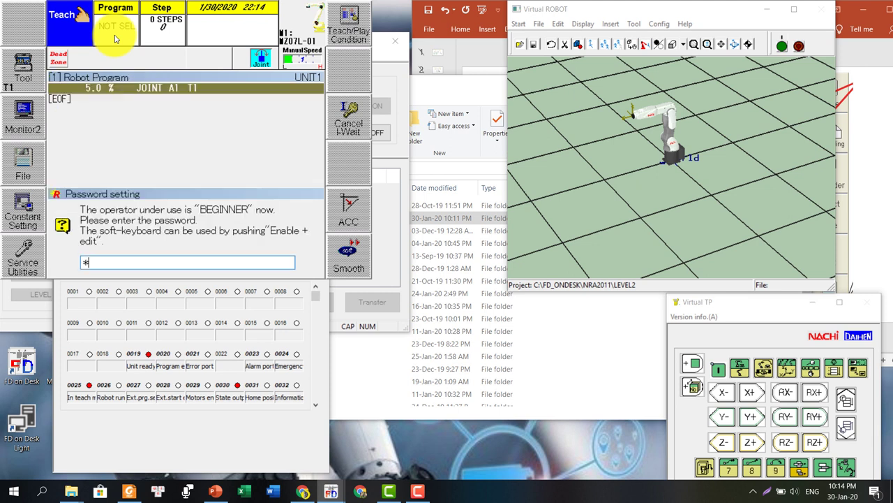
pyautogui.press('Return')
pyautogui.press('Return')
# Step: Check which programs exist on the LEVEL2 controller through the program Rename list
pyautogui.click(116, 28)
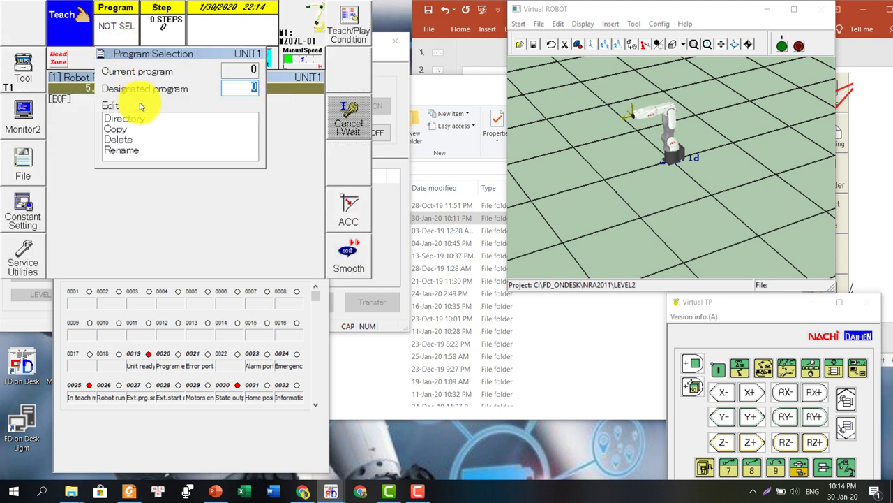
pyautogui.click(129, 151)
pyautogui.click(129, 151)
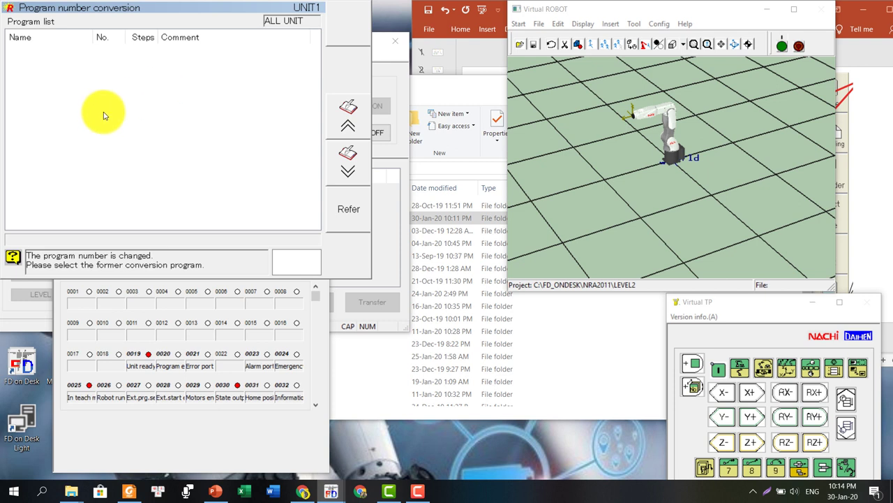
pyautogui.press('Escape')
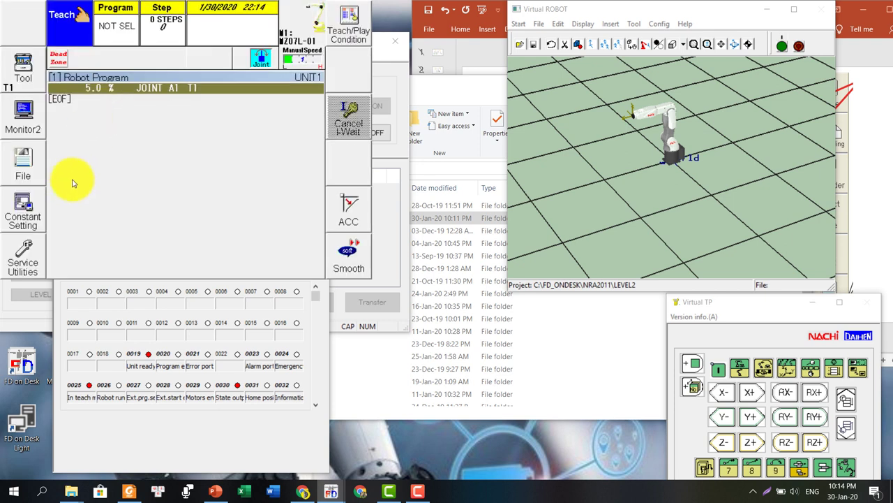
# Step: Open File Restore and choose the WORK folder inside BACKUPDATA on the Hard Disk as the source
pyautogui.click(21, 166)
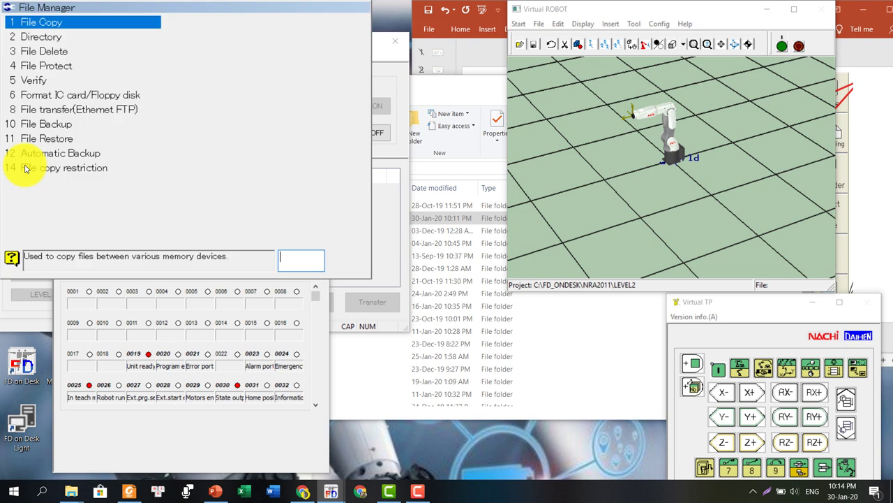
pyautogui.doubleClick(58, 138)
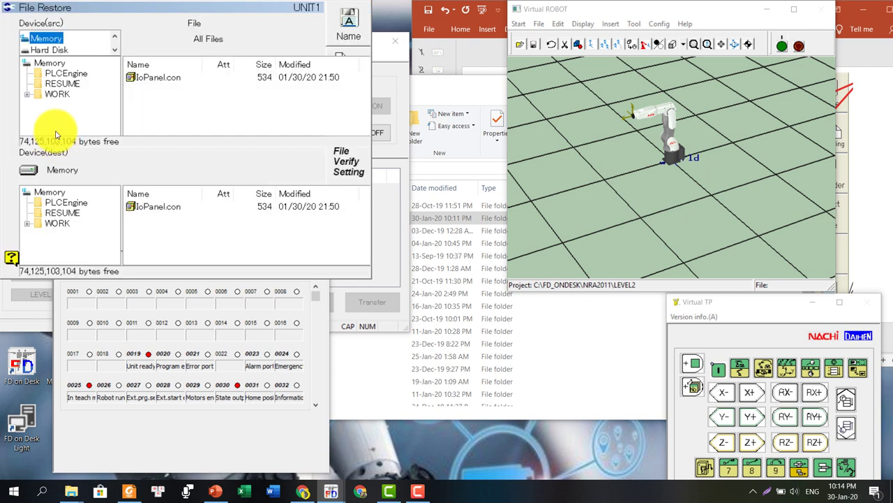
pyautogui.click(50, 41)
pyautogui.click(53, 50)
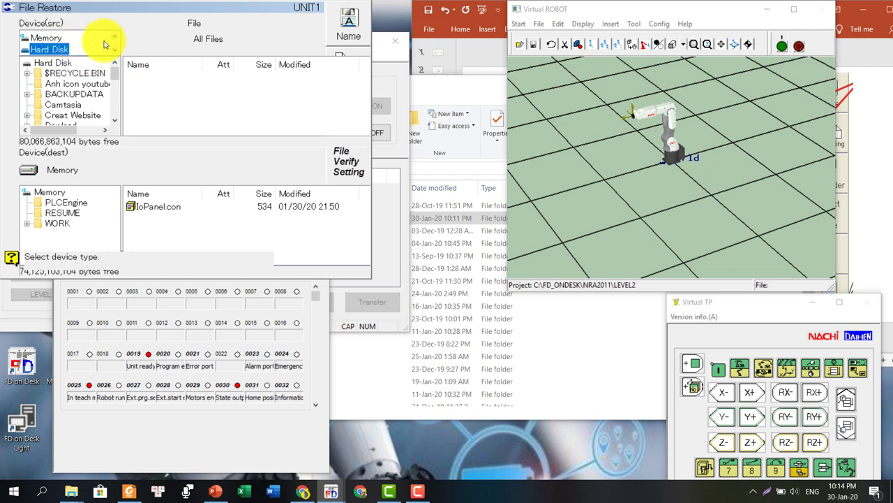
pyautogui.click(72, 94)
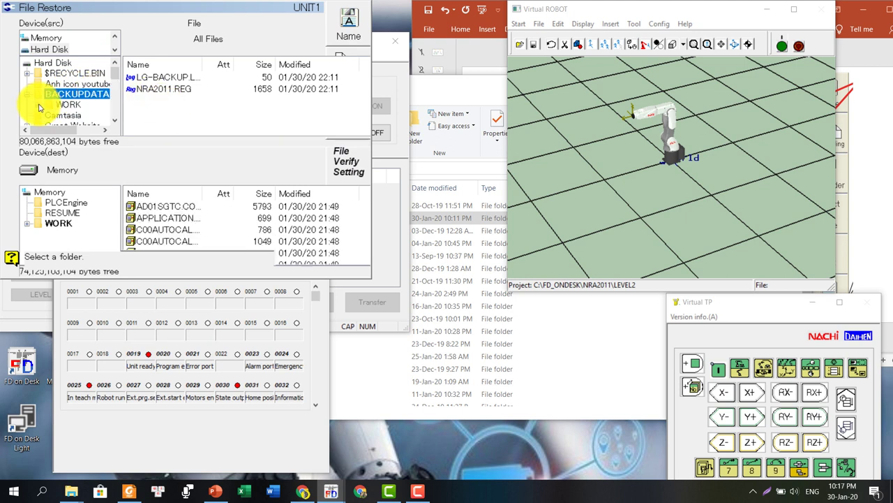
pyautogui.click(66, 105)
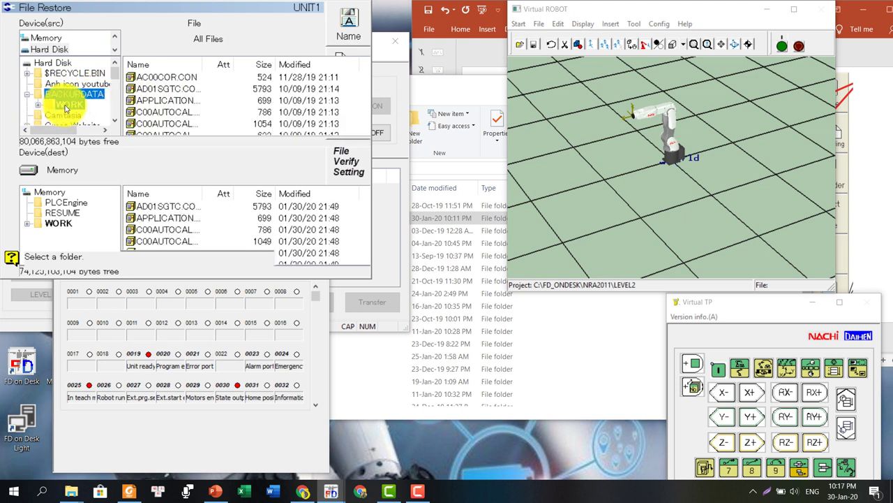
pyautogui.doubleClick(68, 105)
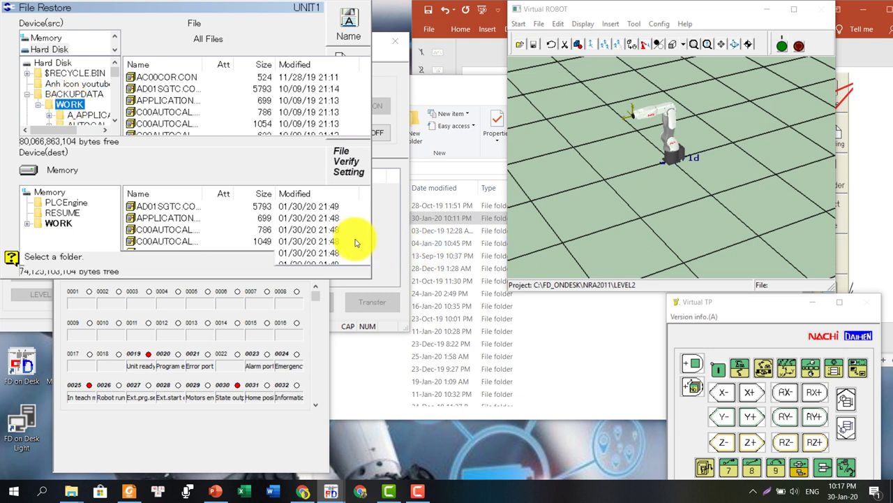
# Step: Restore the backed-up WORK files to the controller's memory, including the option data, and accept the system shutdown
pyautogui.moveTo(356, 246); pyautogui.dragTo(355, 241)
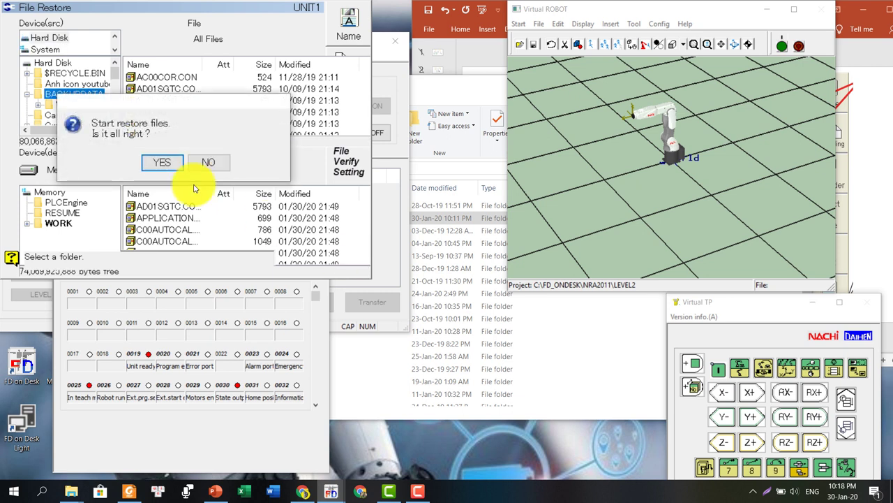
pyautogui.click(161, 165)
pyautogui.click(169, 213)
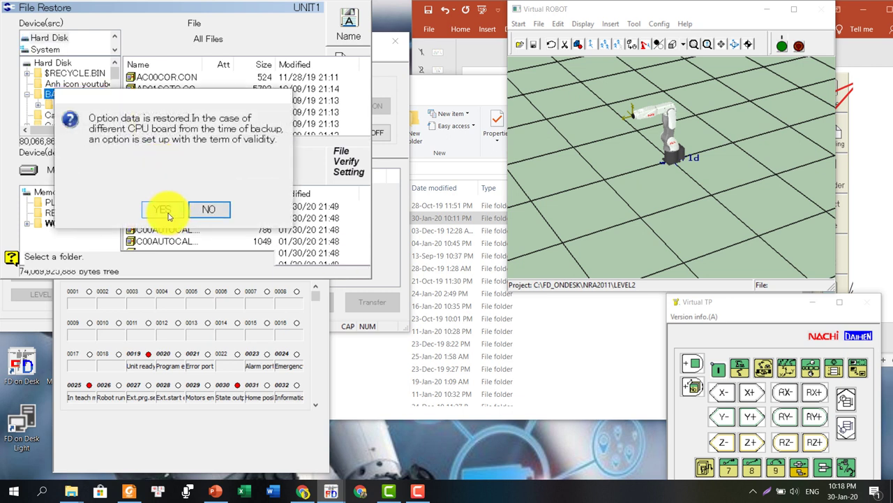
pyautogui.click(160, 164)
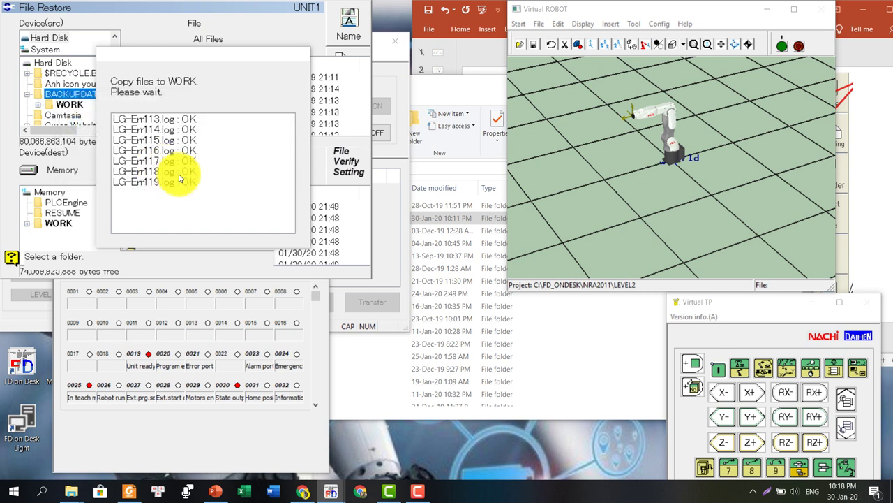
pyautogui.click(163, 163)
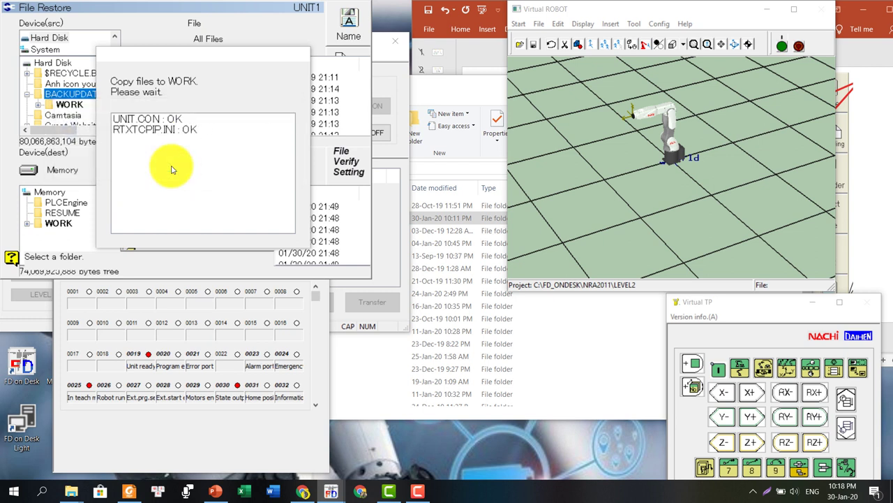
pyautogui.click(163, 211)
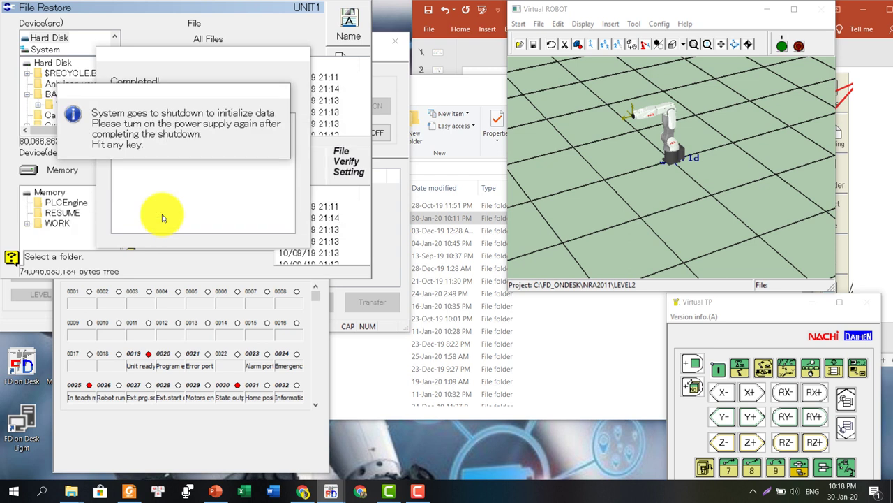
pyautogui.press('Return')
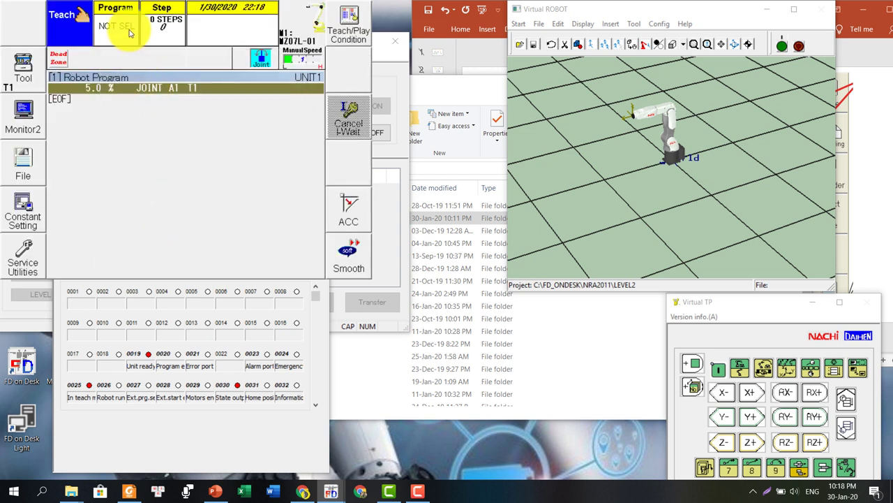
# Step: Check the restored programs on the LEVEL2 controller through the program Rename list, then leave the list
pyautogui.click(133, 34)
pyautogui.click(129, 155)
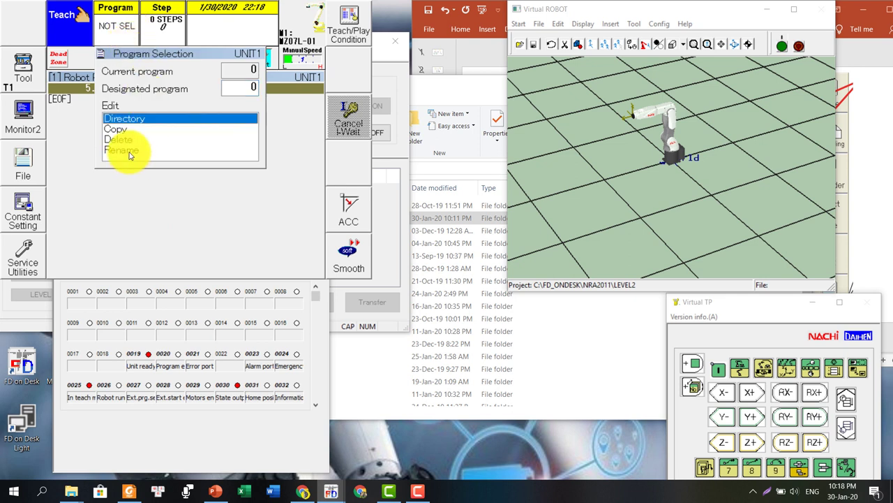
pyautogui.click(129, 151)
pyautogui.click(130, 151)
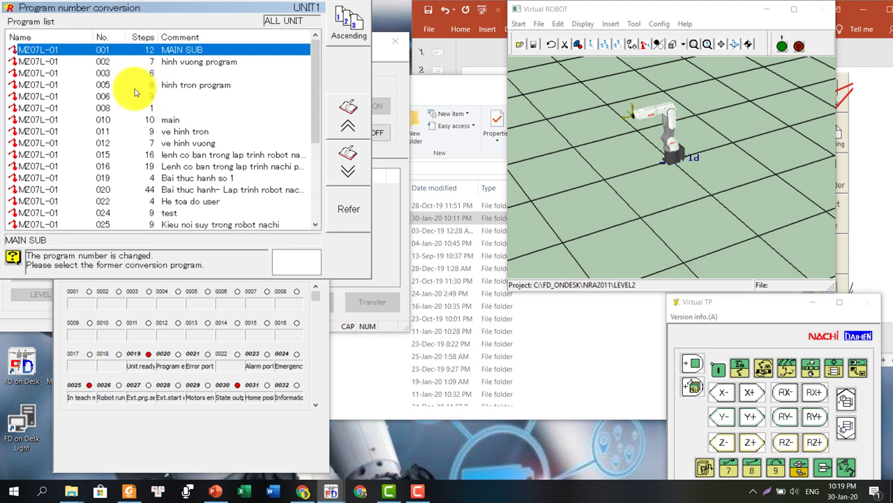
pyautogui.press('Escape')
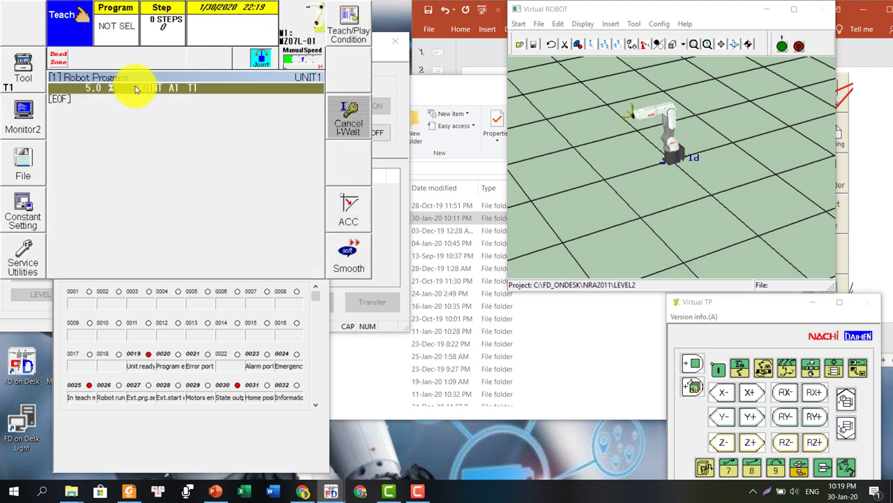
# Step: Select program 1 as the designated program and open it on the LEVEL2 controller
pyautogui.click(112, 22)
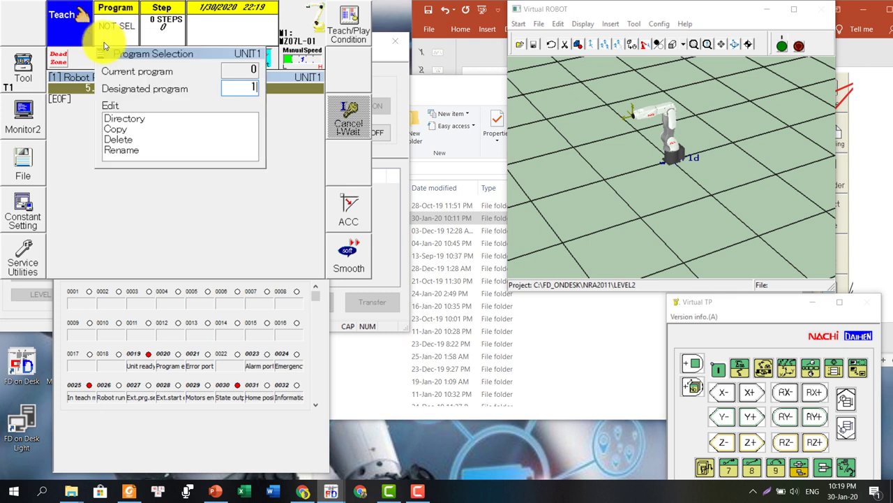
pyautogui.write('1')
pyautogui.press('Return')
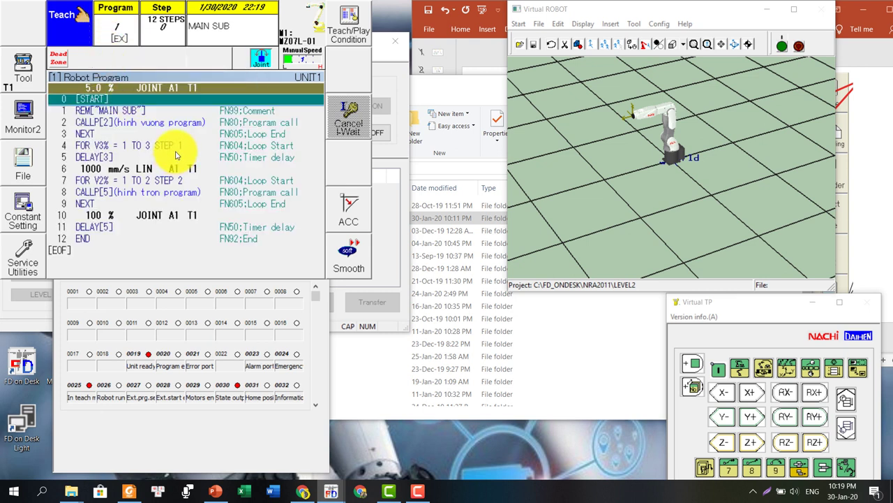